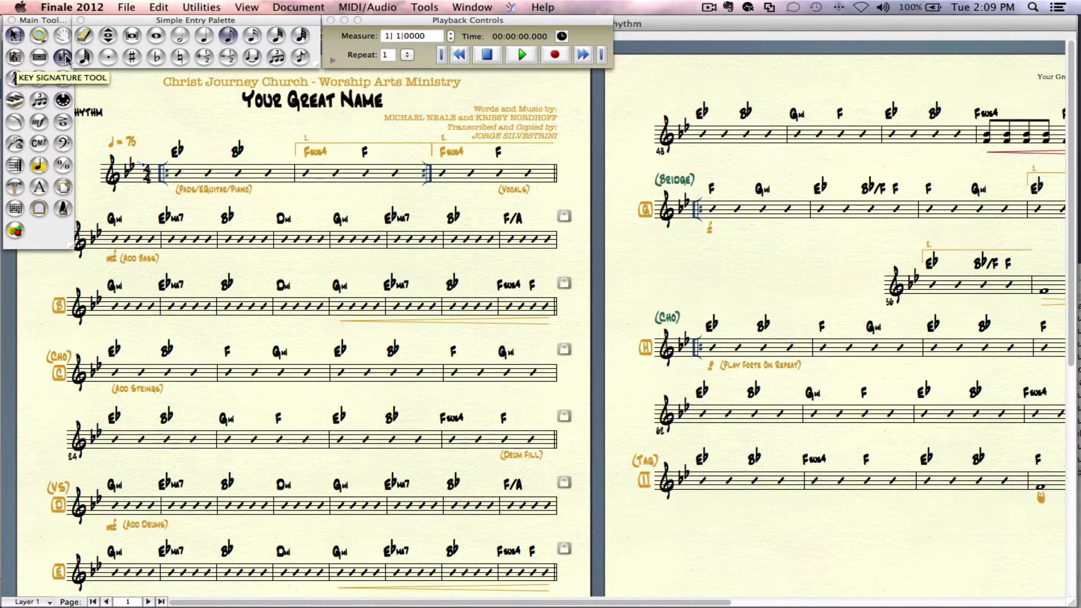
# Change the key from measure 1 to A-flat major through the end, transposing notes down
pyautogui.click(64, 58)
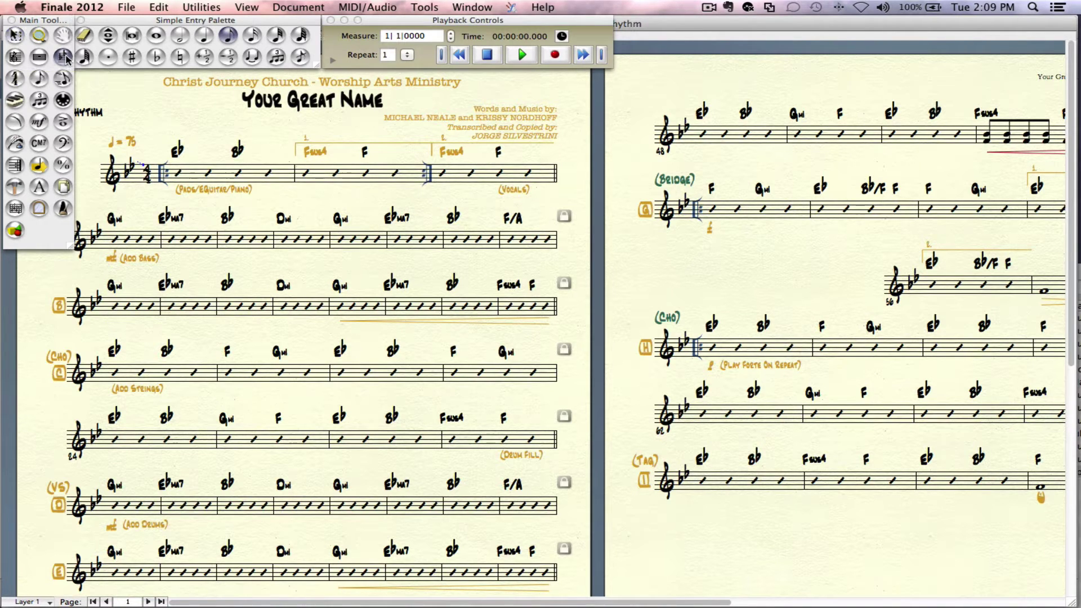
pyautogui.doubleClick(183, 175)
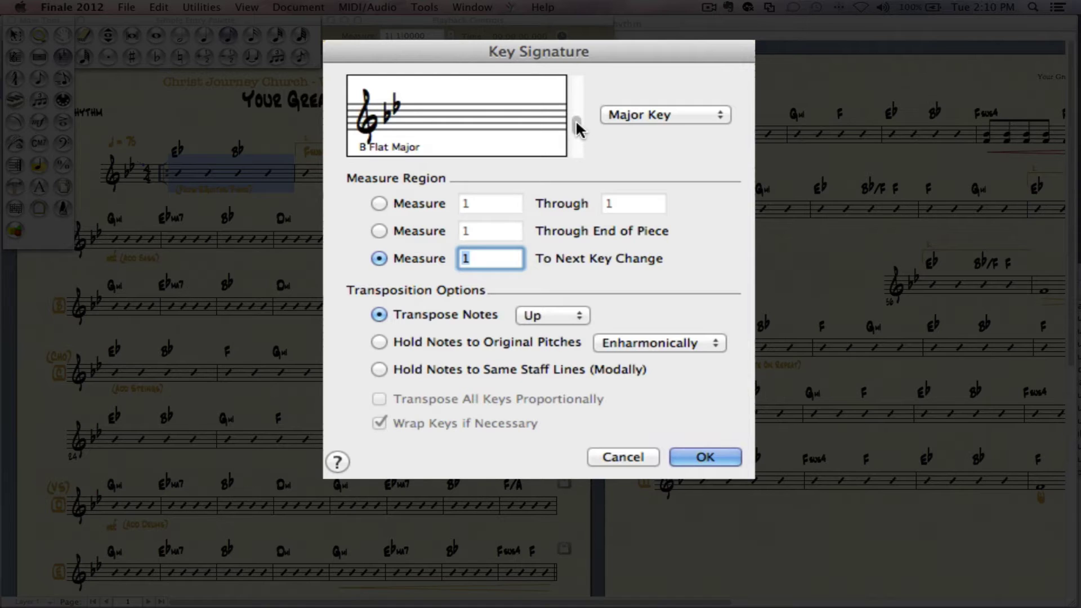
pyautogui.moveTo(577, 128); pyautogui.dragTo(576, 134)
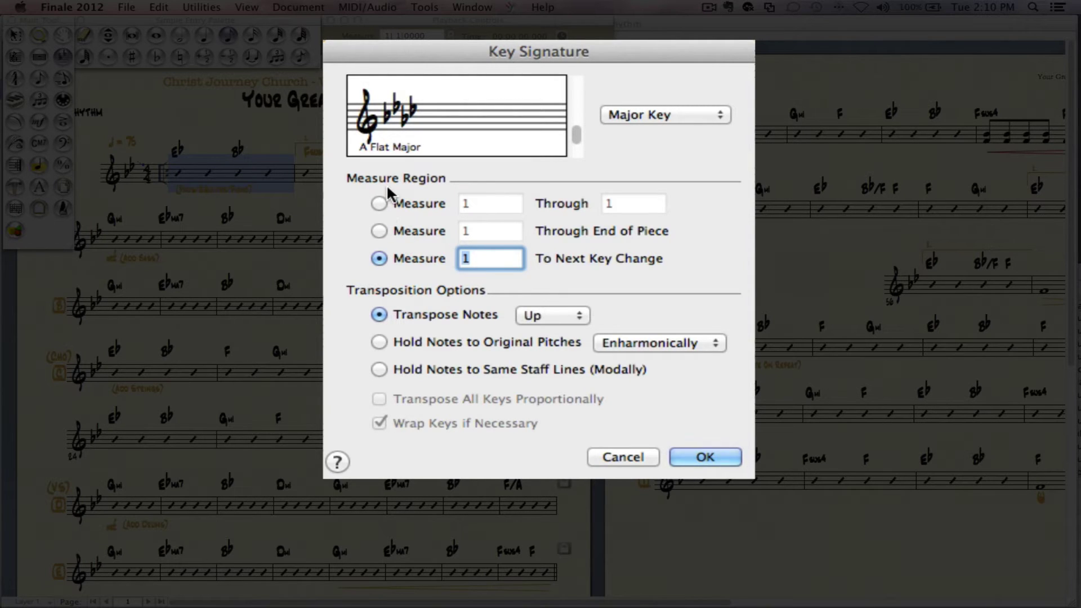
pyautogui.click(407, 231)
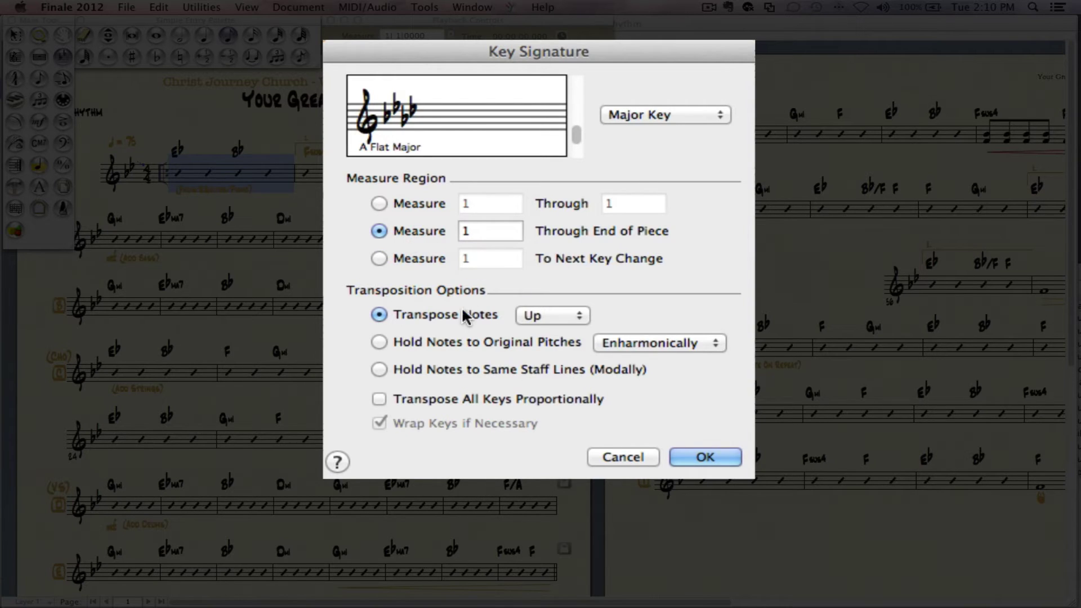
pyautogui.click(536, 314)
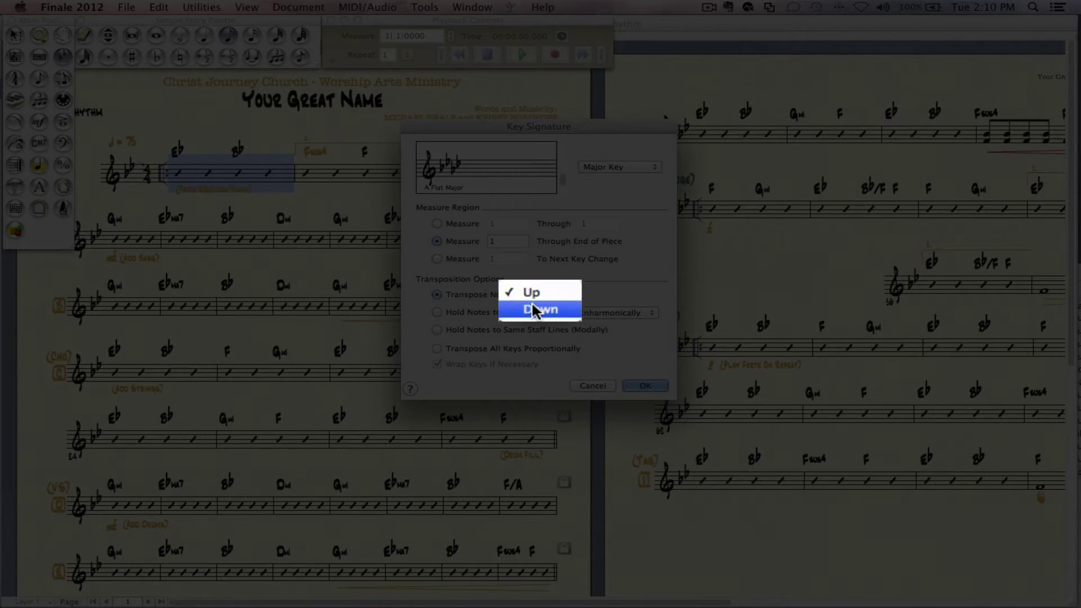
pyautogui.click(533, 310)
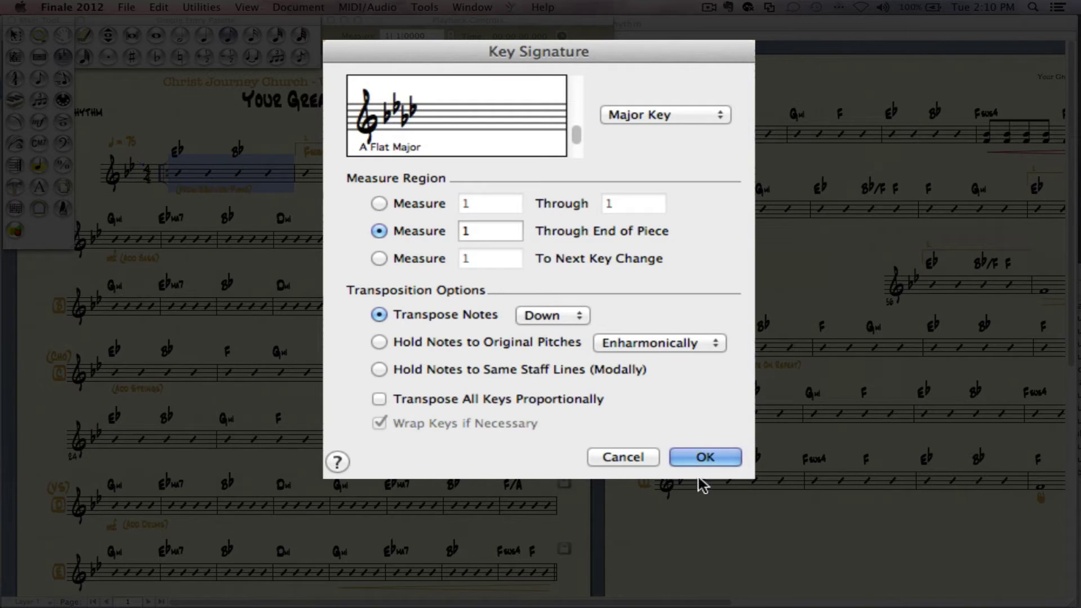
pyautogui.click(719, 455)
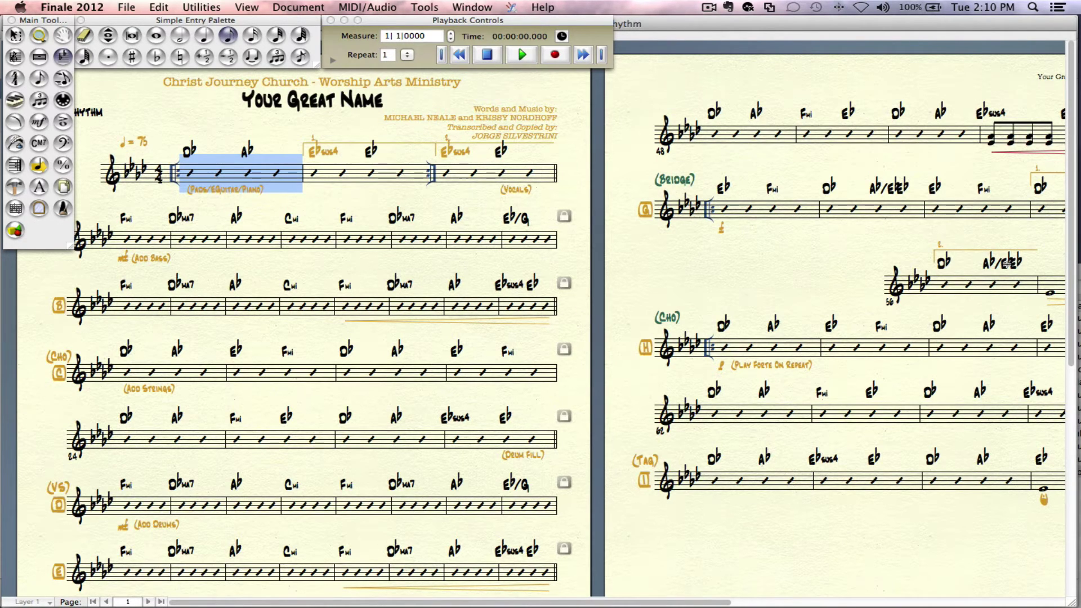
# Nudge the ending bar's Eb chord right and lower, then shift Ab/Eb slightly left
pyautogui.press('Escape')
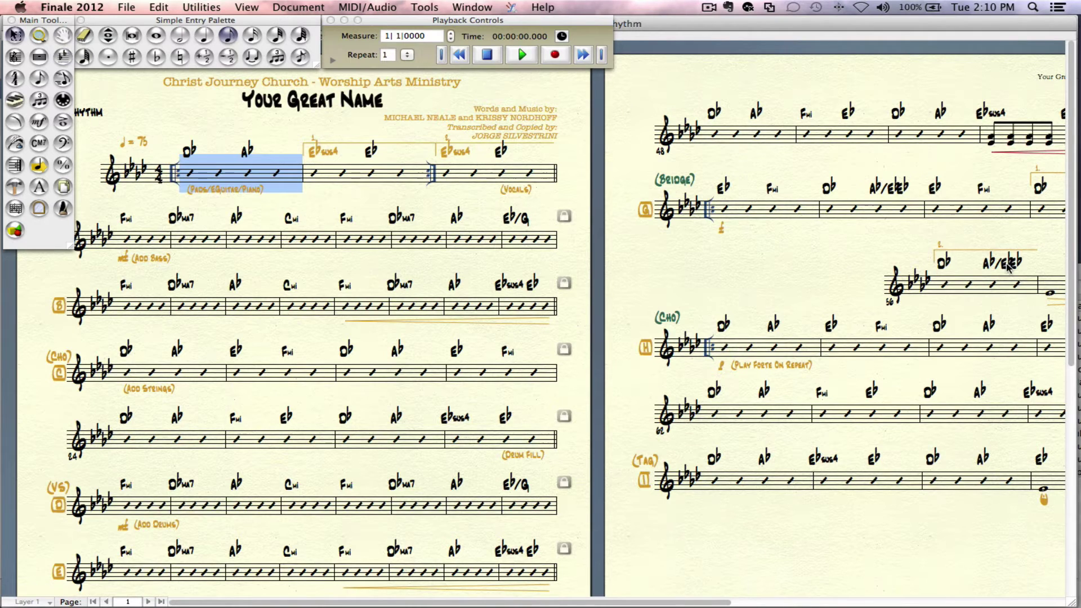
pyautogui.click(1017, 263)
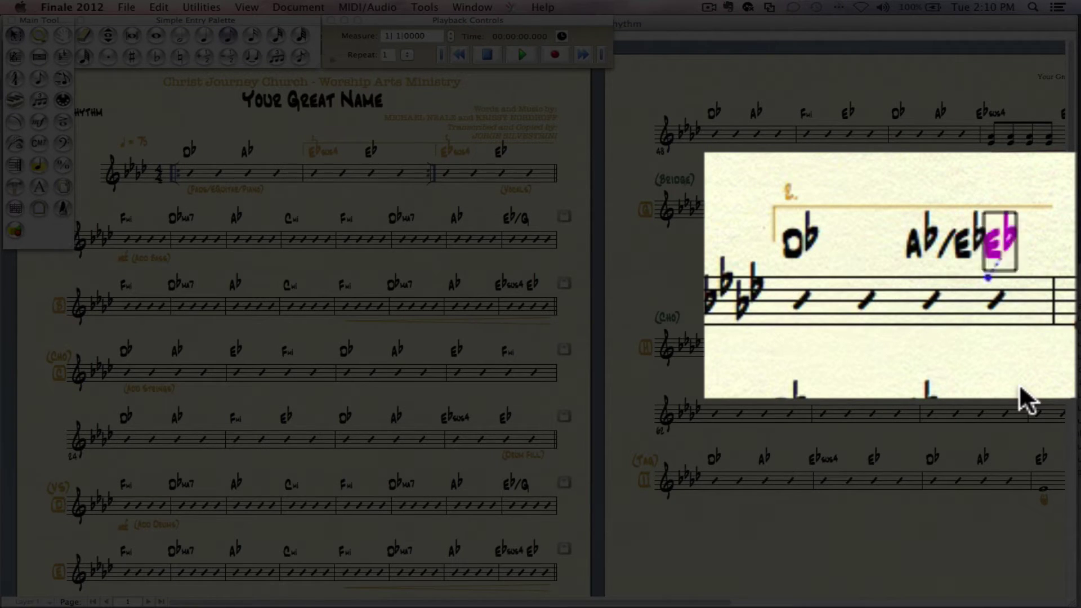
pyautogui.press('Right')
pyautogui.press('Right')
pyautogui.press('Right')
pyautogui.press('Down')
pyautogui.press('Down')
pyautogui.press('Up')
pyautogui.press('Left')
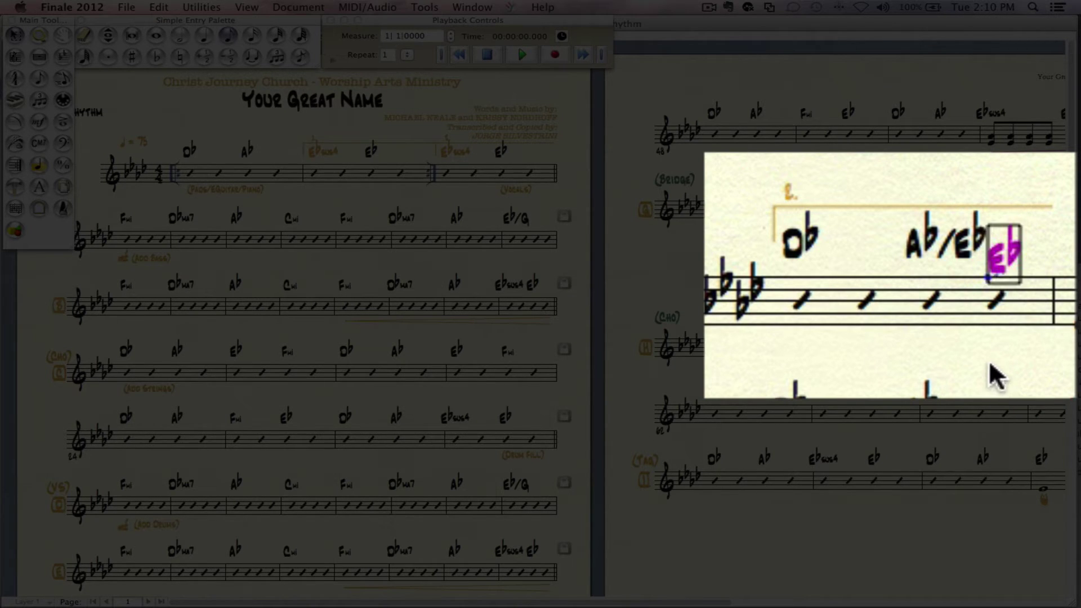
pyautogui.click(930, 251)
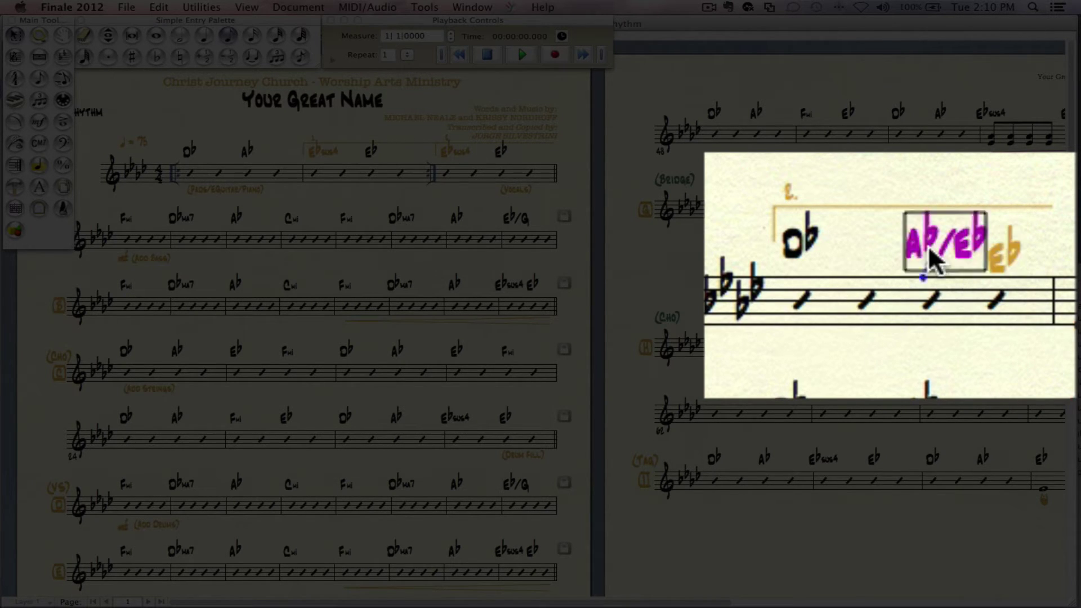
pyautogui.press('Left')
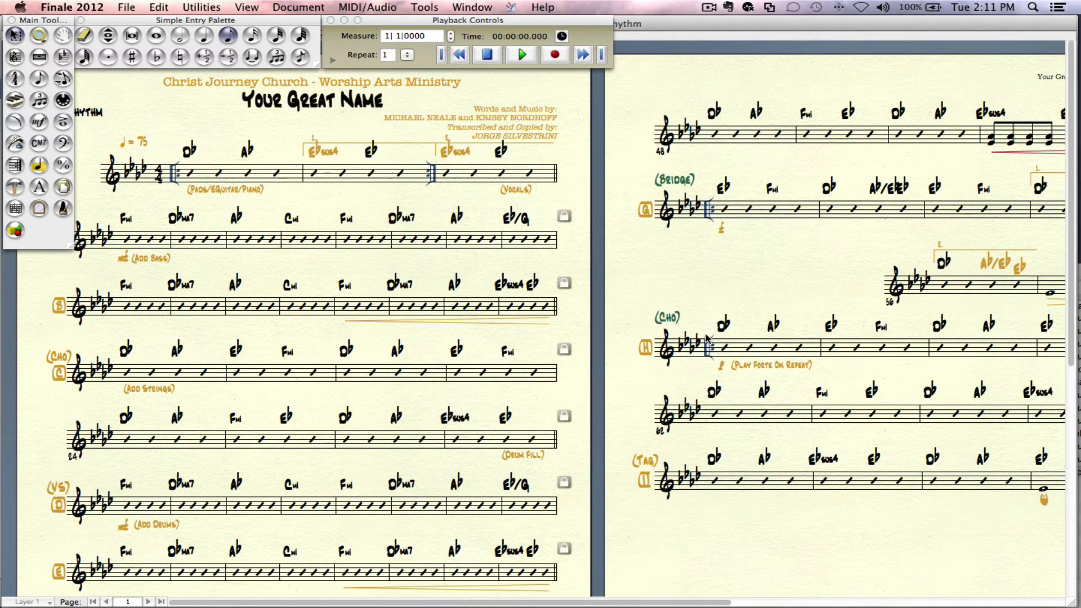
# Select the Bridge line's Ab/Eb chord symbol, then scroll sideways along the score
pyautogui.click(899, 193)
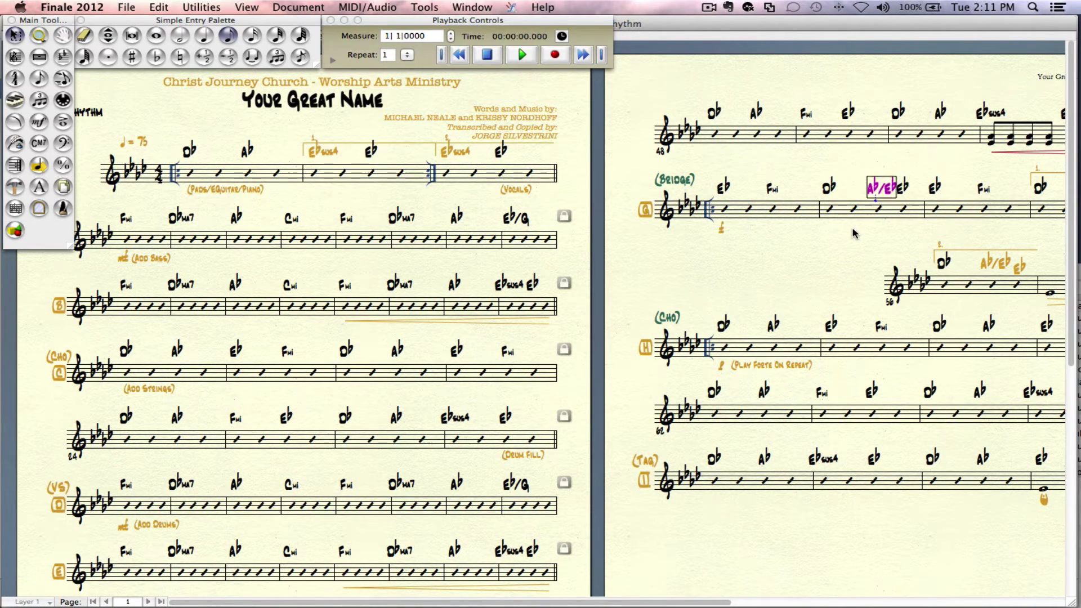
pyautogui.click(901, 195)
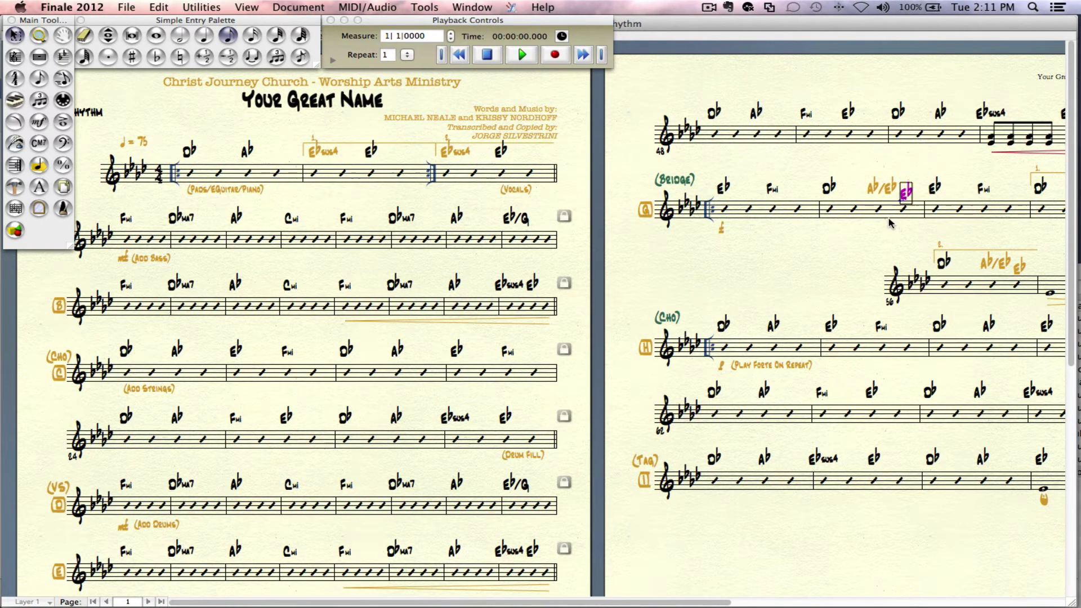
pyautogui.click(884, 194)
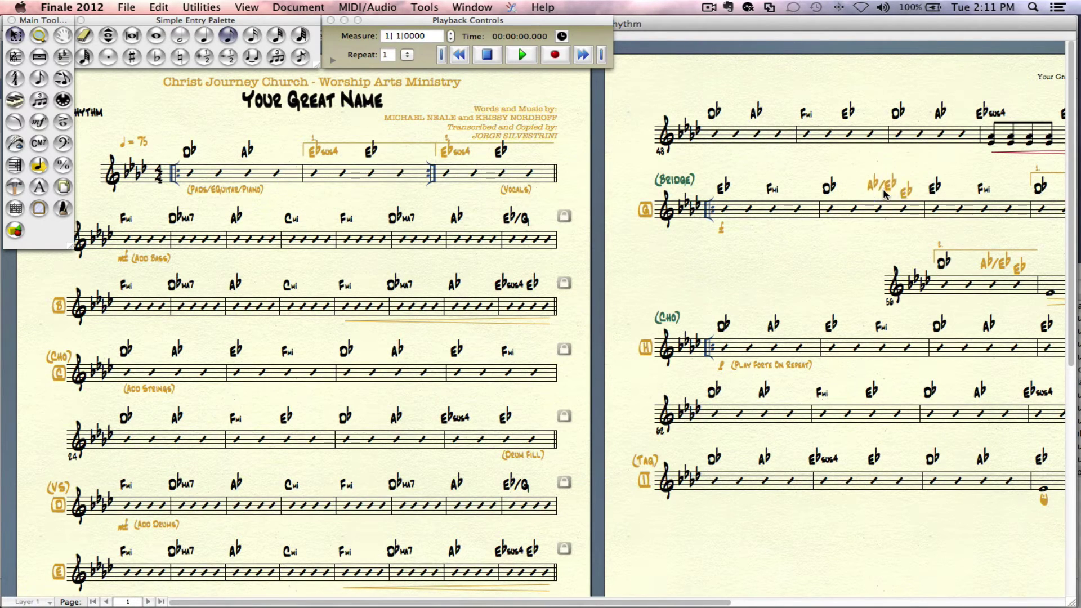
pyautogui.click(884, 194)
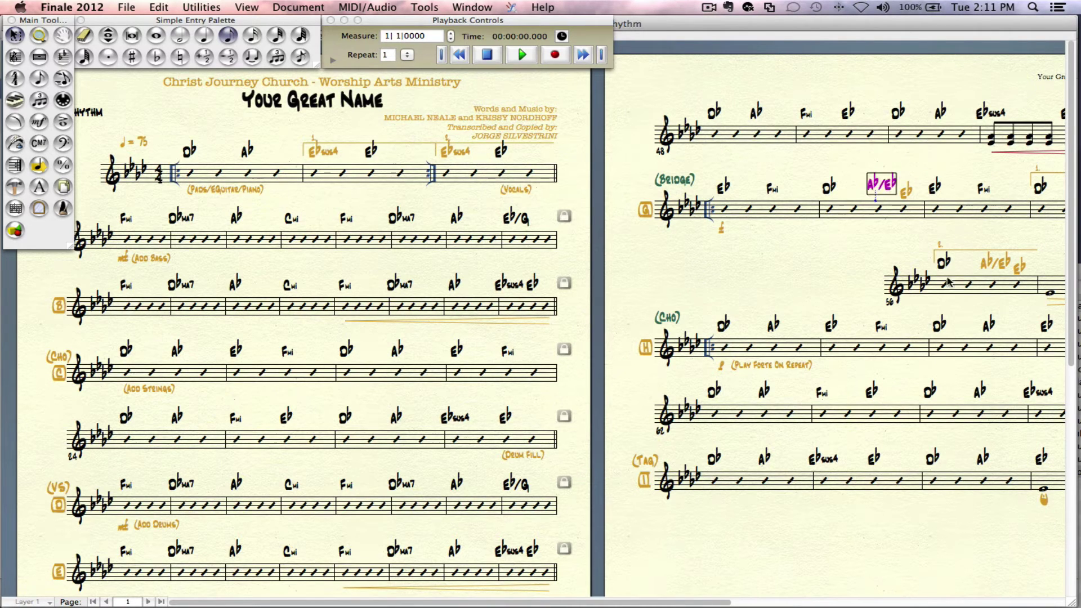
pyautogui.click(828, 275)
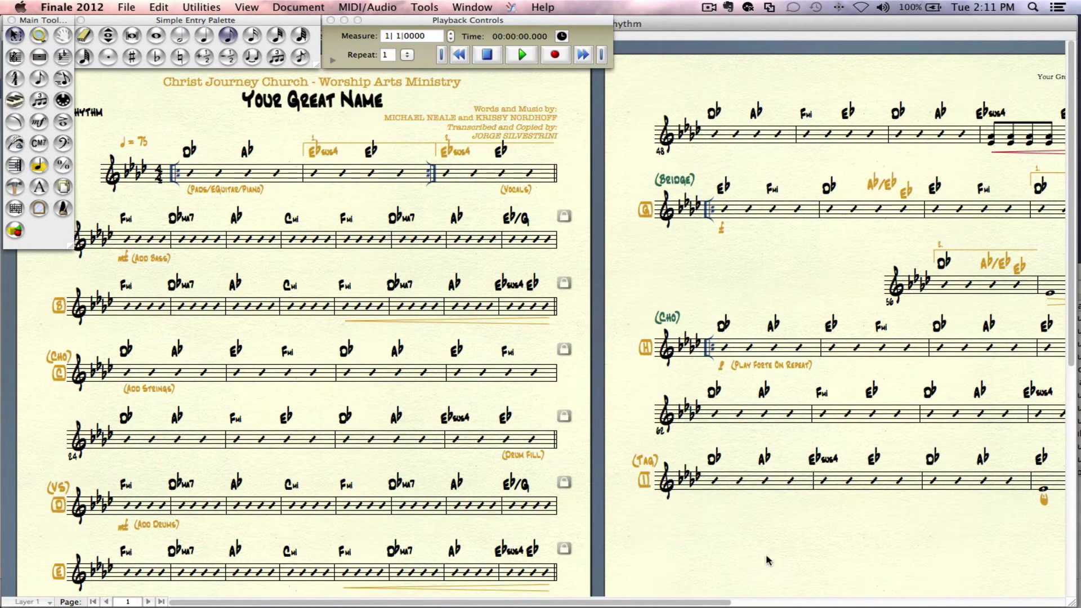
pyautogui.moveTo(707, 603); pyautogui.dragTo(773, 606)
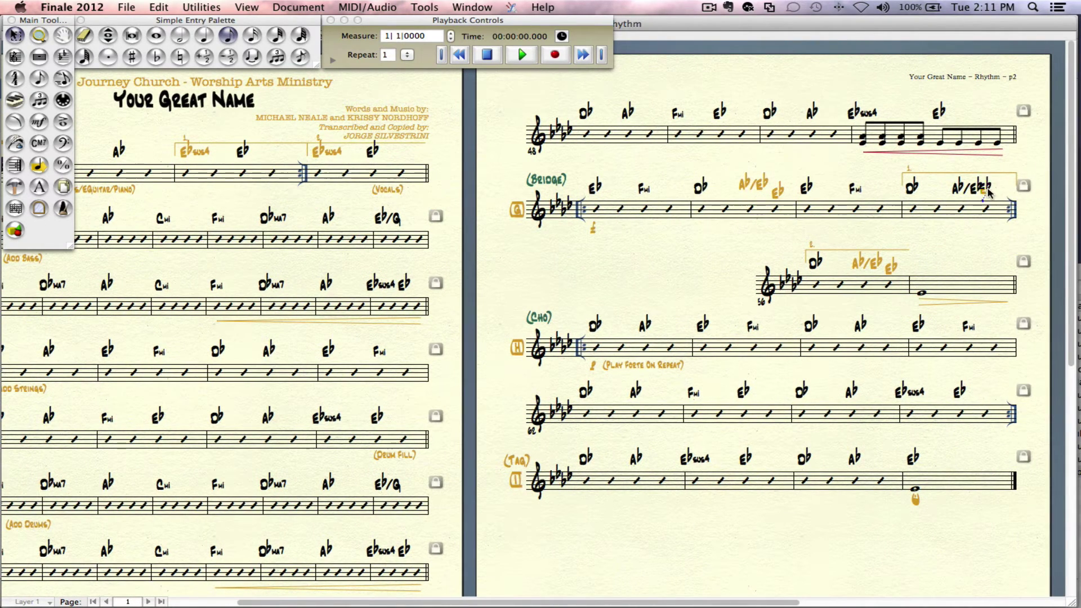
# Drag the first ending's Eb and Ab/Eb chords apart so they no longer overlap
pyautogui.moveTo(988, 192); pyautogui.dragTo(992, 190)
pyautogui.click(957, 195)
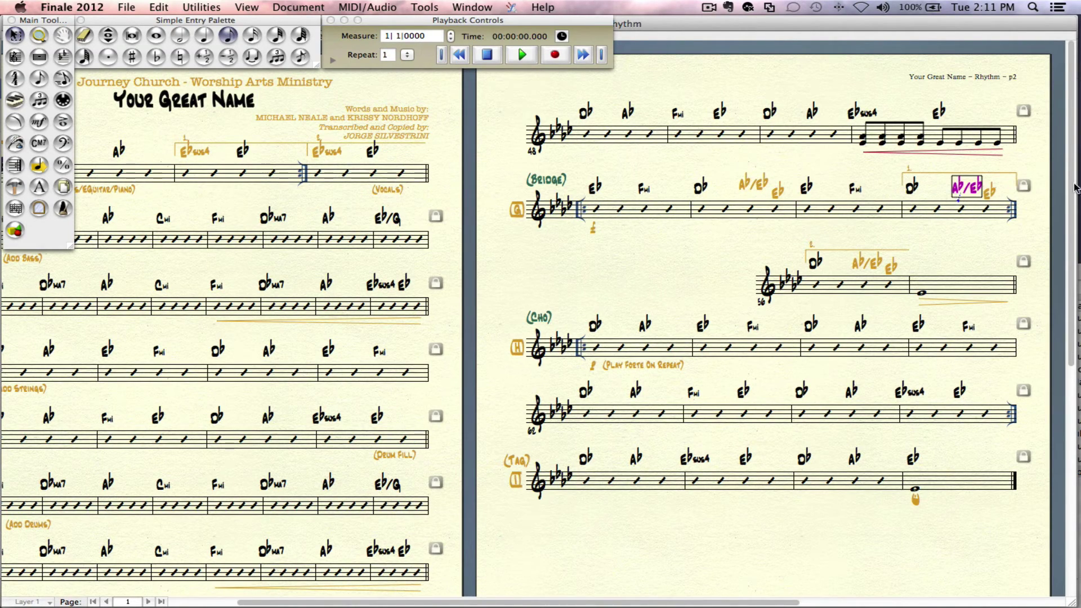
pyautogui.moveTo(1076, 187)
pyautogui.mouseDown()
pyautogui.moveTo(1077, 322)
pyautogui.moveTo(1077, 191)
pyautogui.mouseUp()
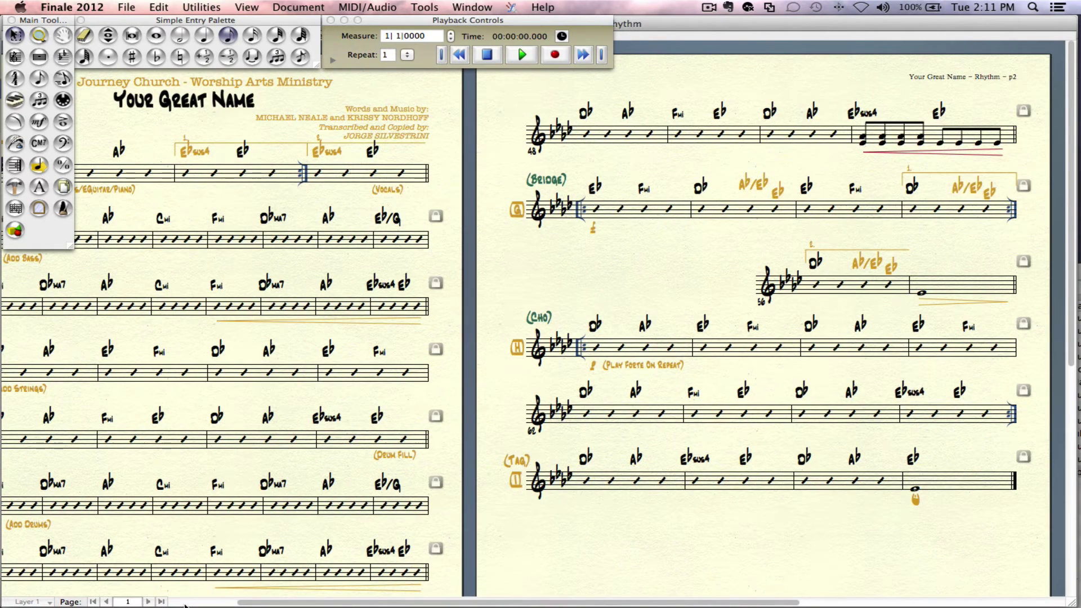
pyautogui.hscroll(-5, 76, 580)
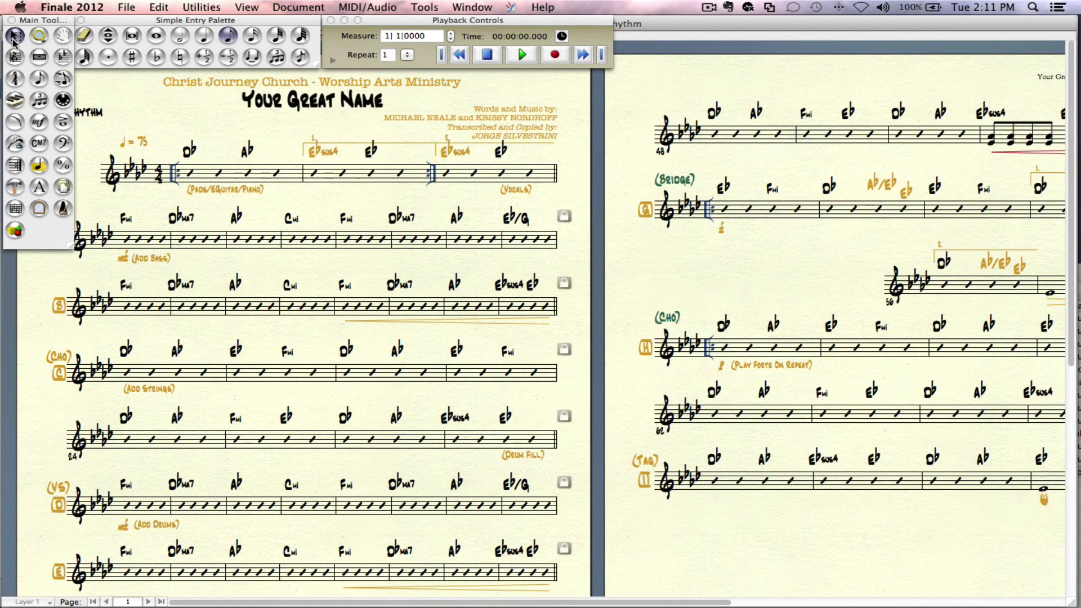
pyautogui.click(201, 180)
pyautogui.rightClick(183, 173)
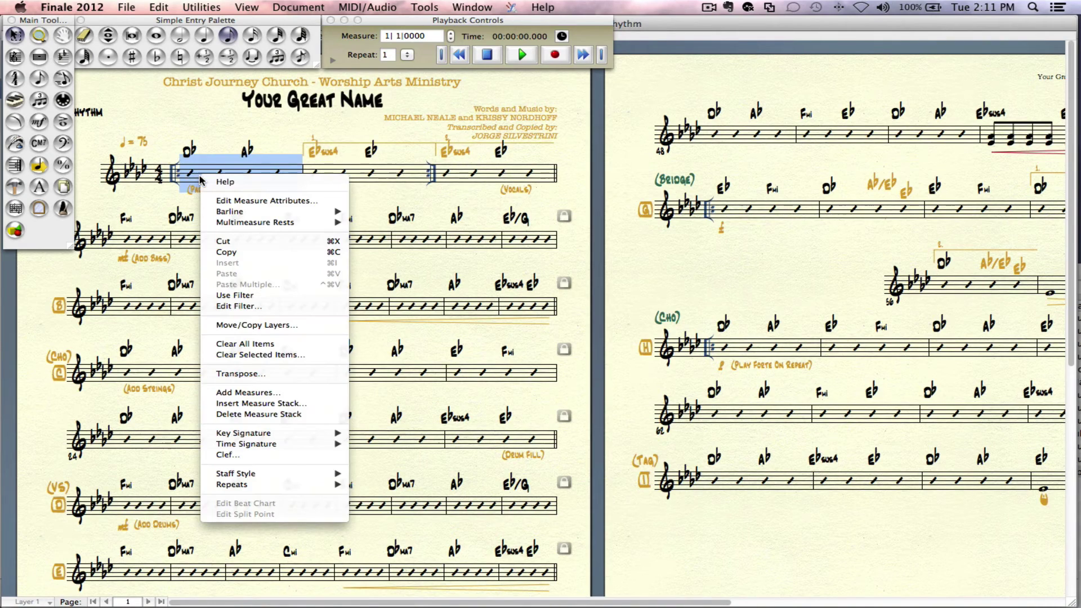
pyautogui.moveTo(256, 433)
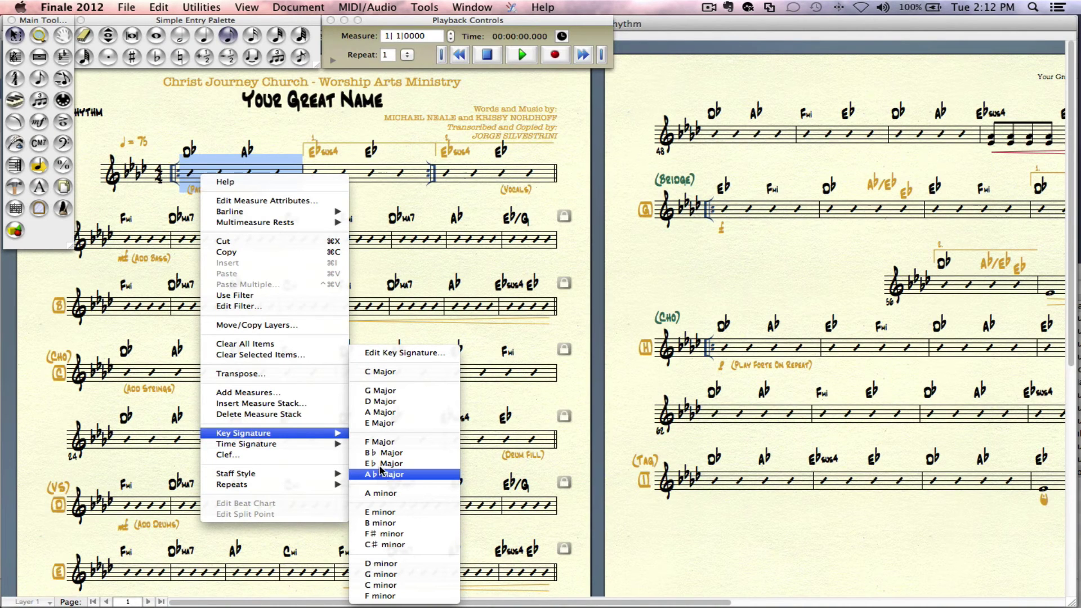
pyautogui.click(372, 220)
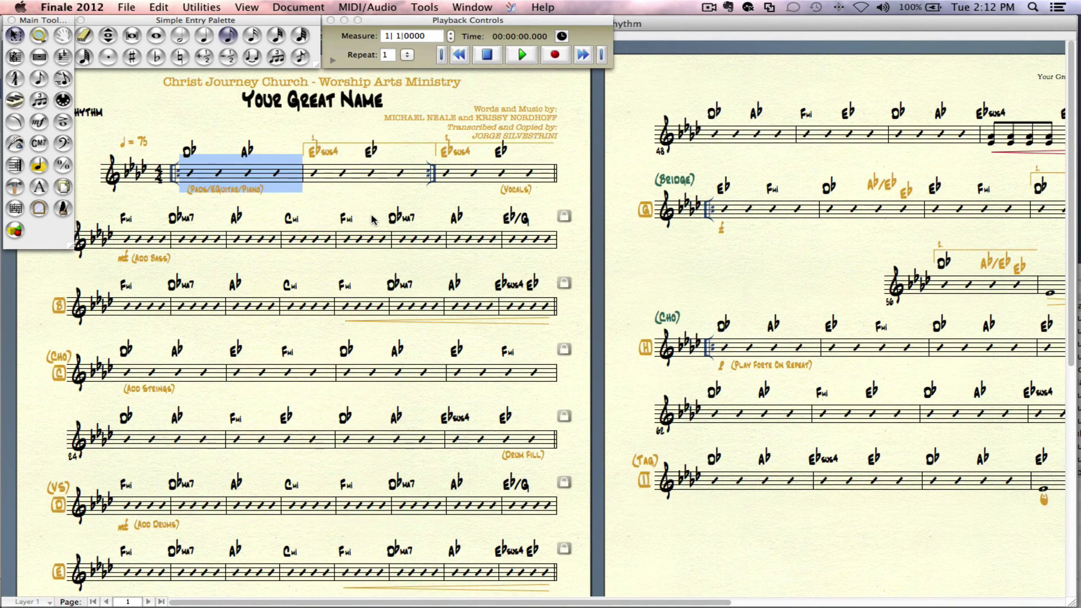